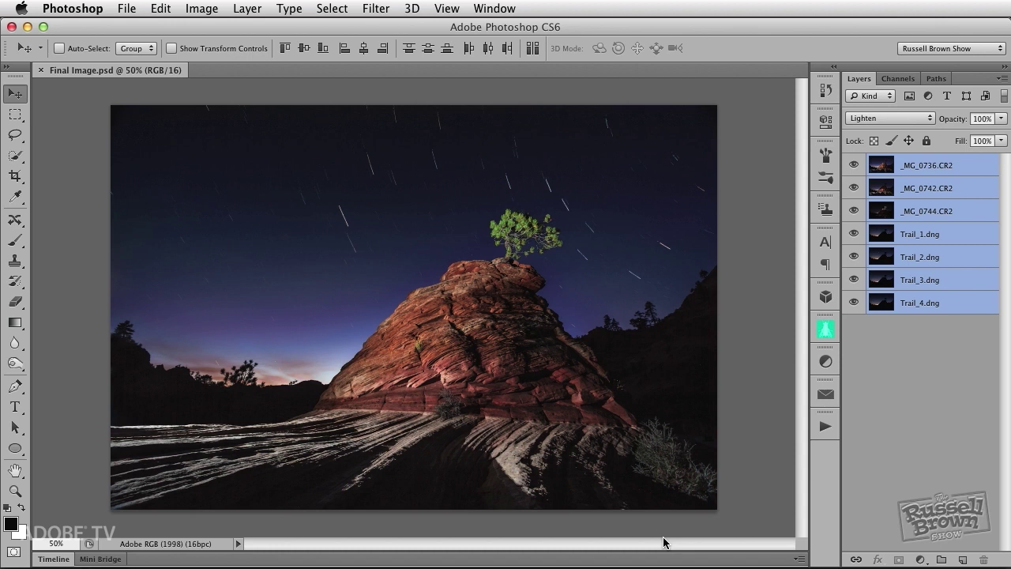
- Switch from Photoshop to Adobe Bridge to view the Zion Night Tree source photos
key(super+Tab)
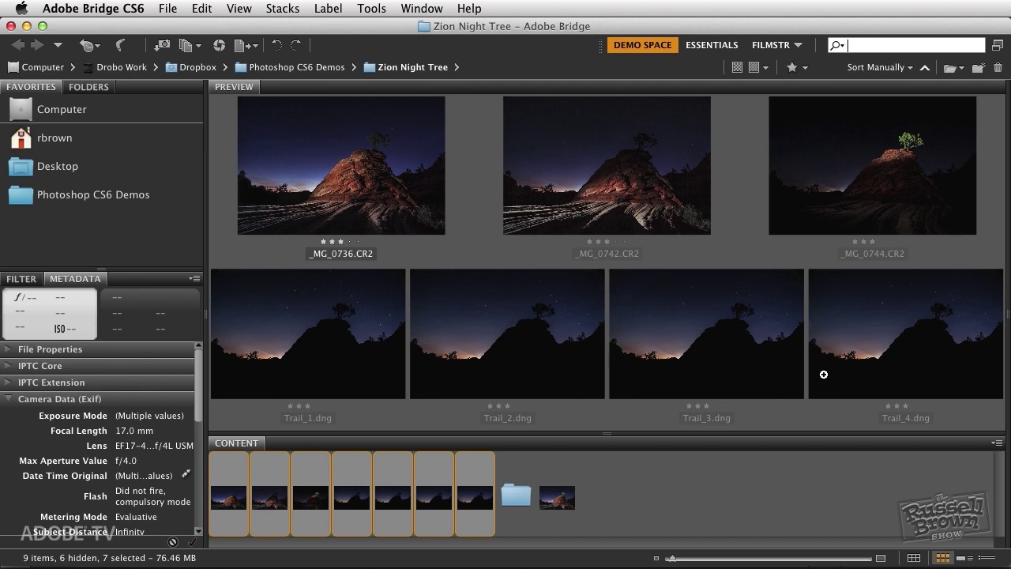
- Compare the _MG_0736, _MG_0742 and _MG_0744 CR2 exposures back and forth in the large preview
click(228, 494)
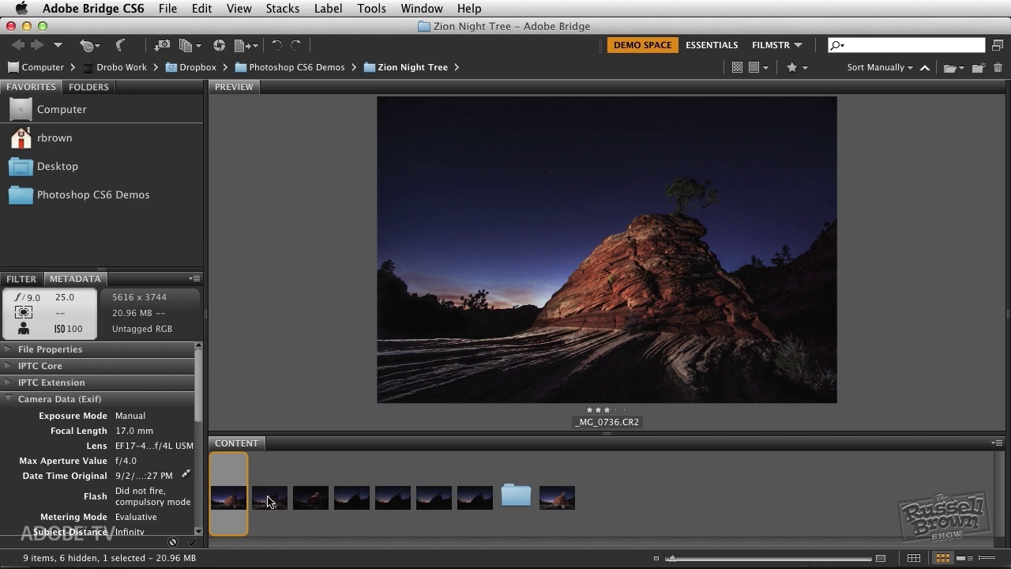
click(269, 497)
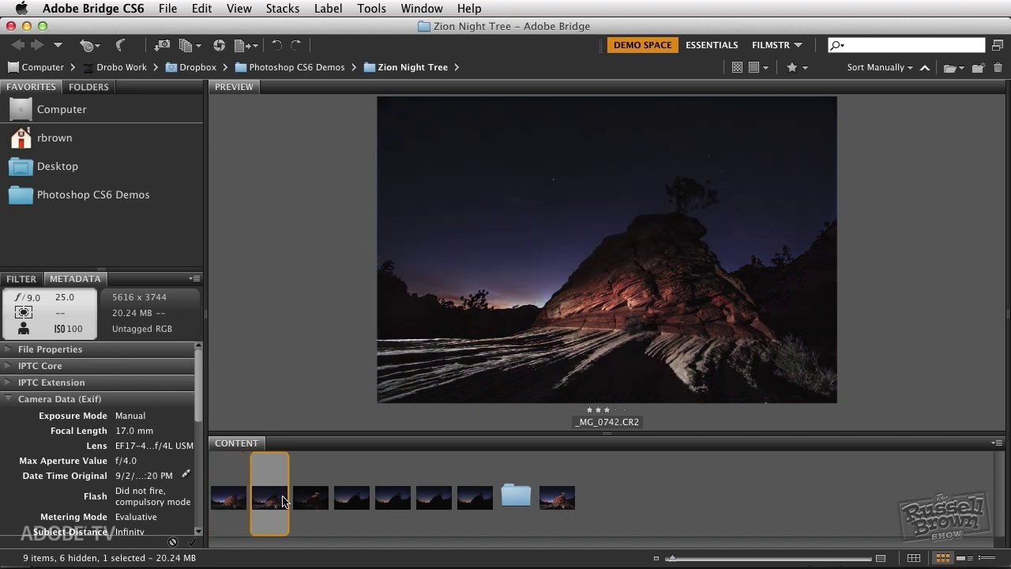
click(312, 498)
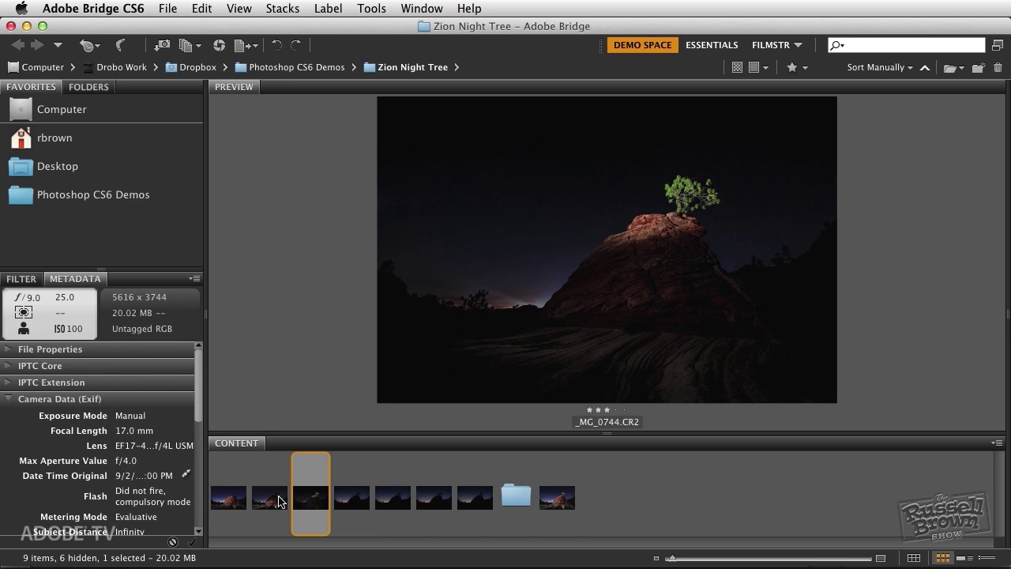
click(281, 500)
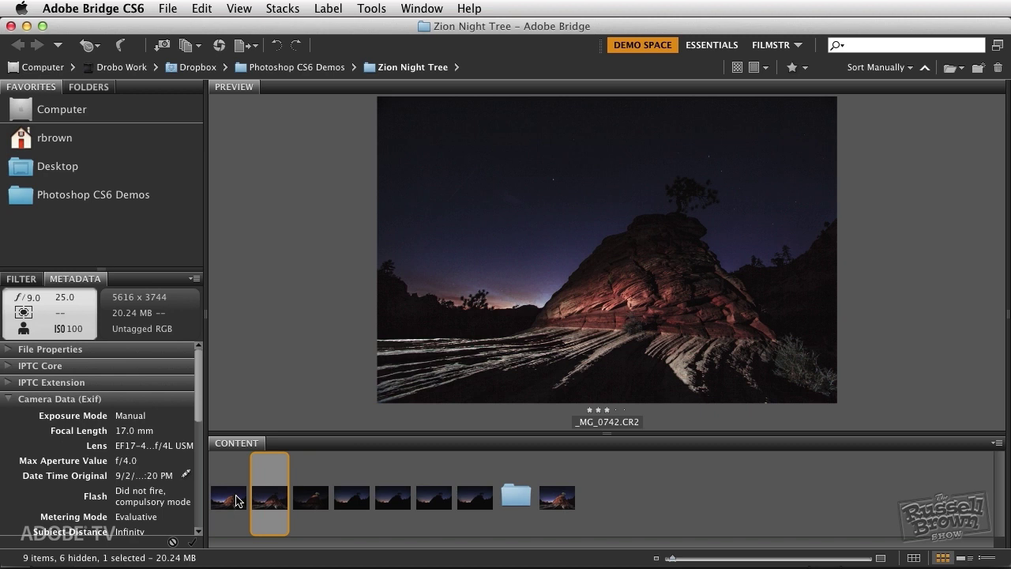
click(237, 500)
click(313, 502)
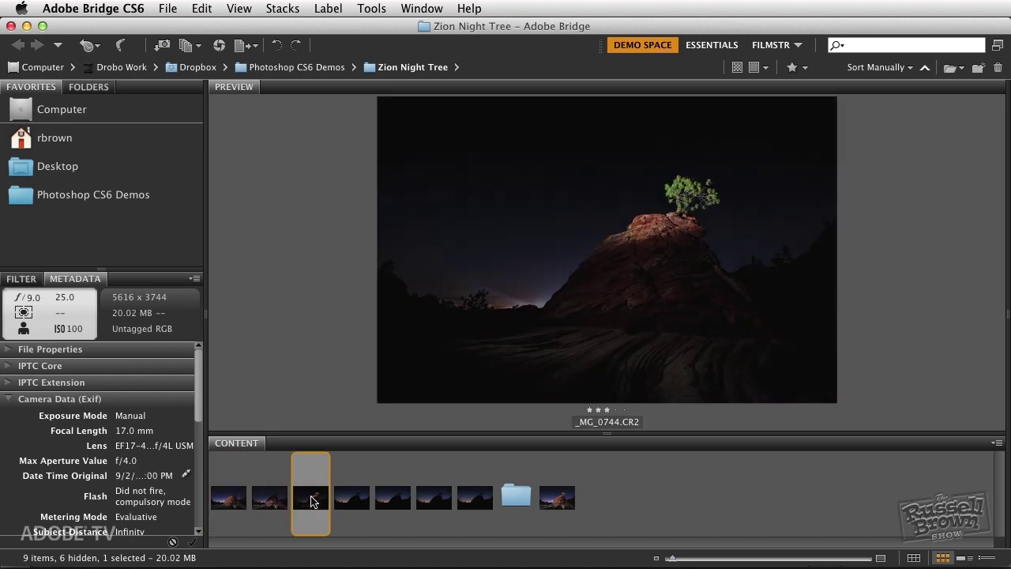
click(250, 501)
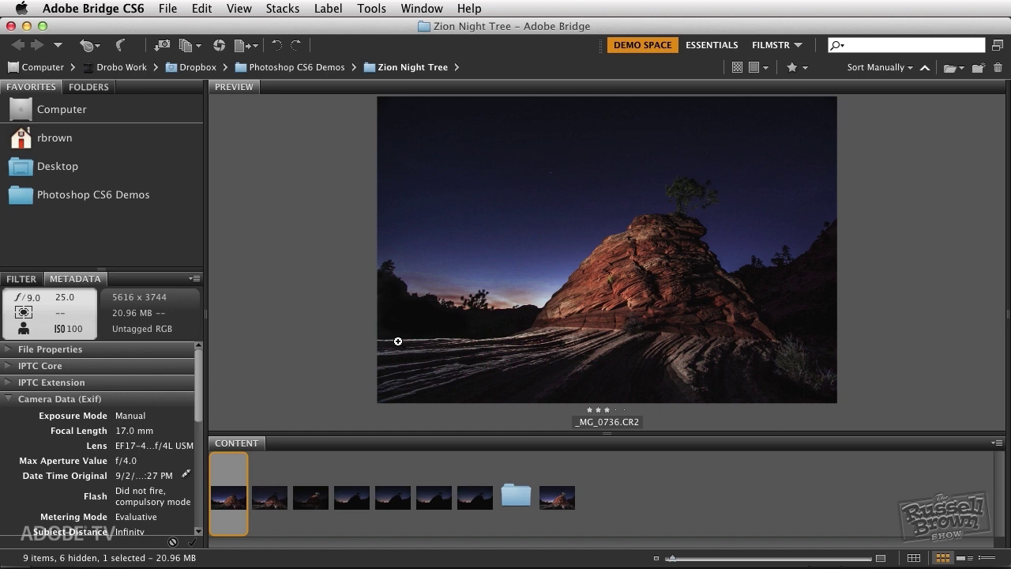
- Review _MG_0742 and _MG_0744 once more, return to _MG_0736, then preview Trail_1.dng
click(276, 504)
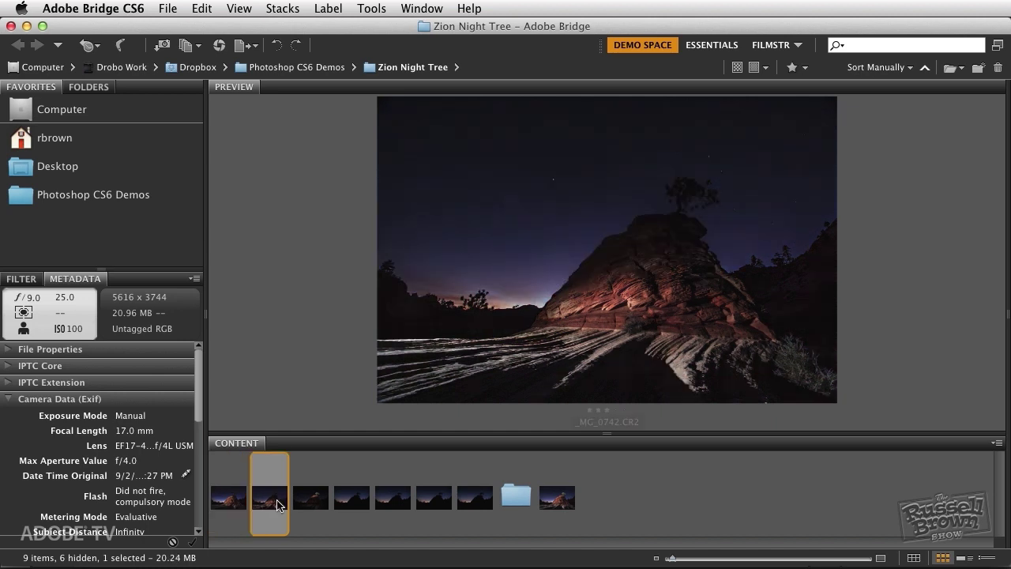
click(321, 504)
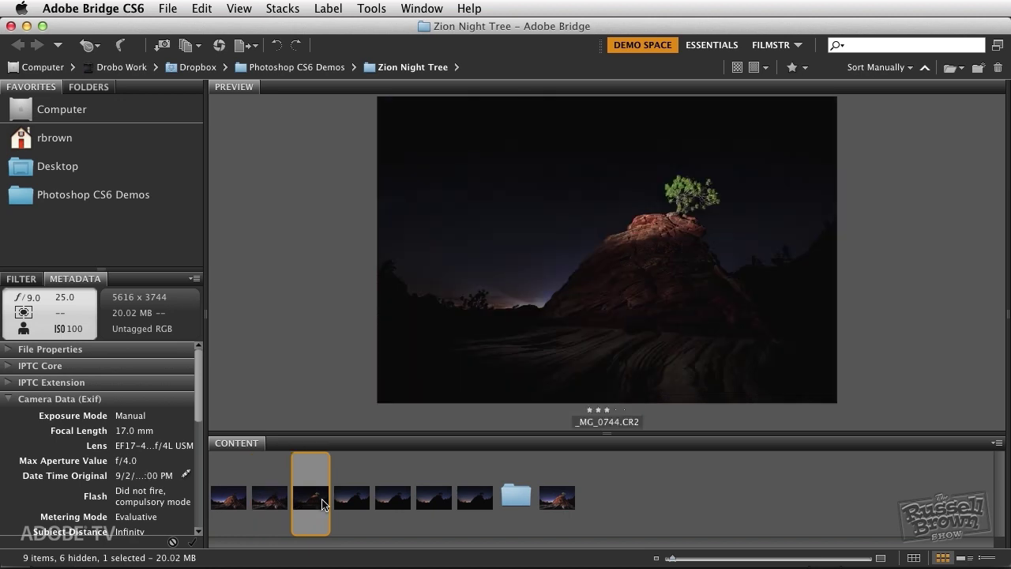
click(231, 505)
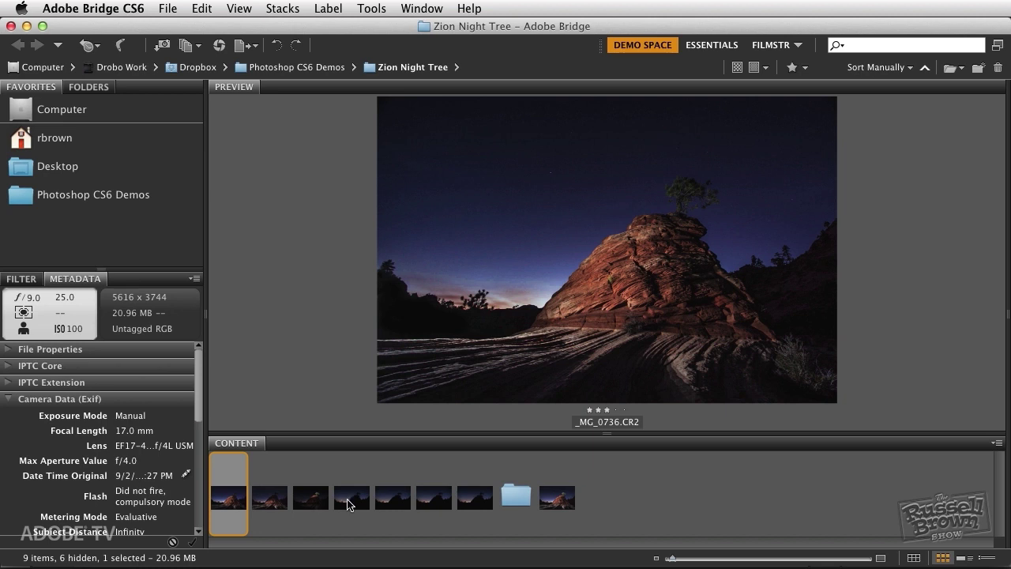
click(350, 503)
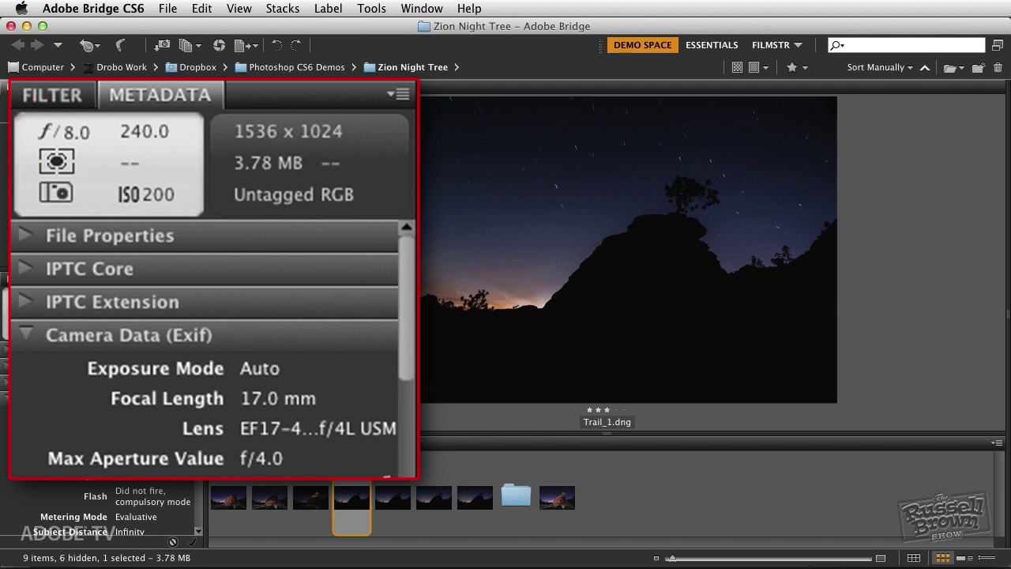
- Preview Trail_2.dng, Trail_3.dng and Trail_4.dng in turn, then select all seven exposures
click(387, 496)
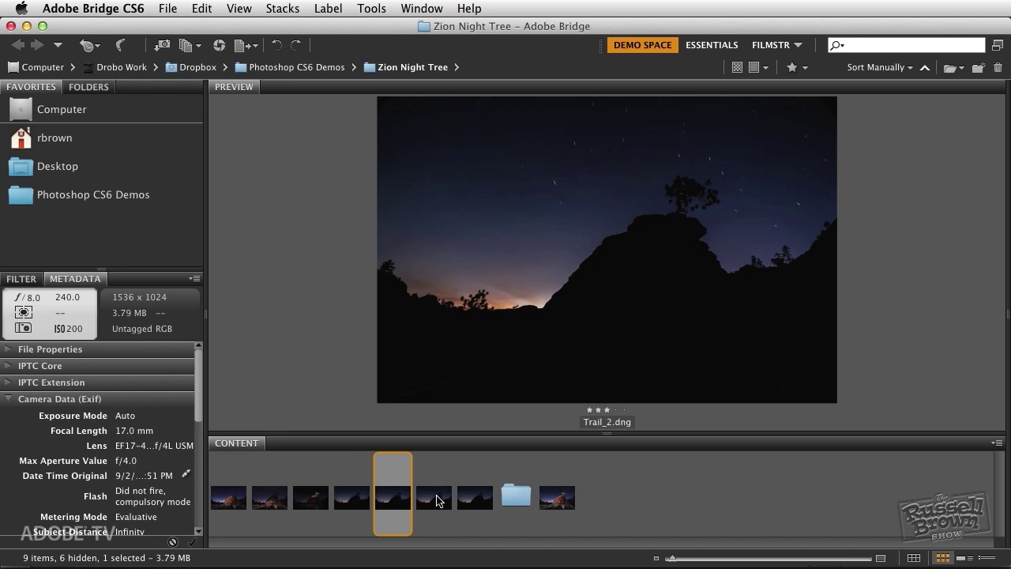
click(437, 500)
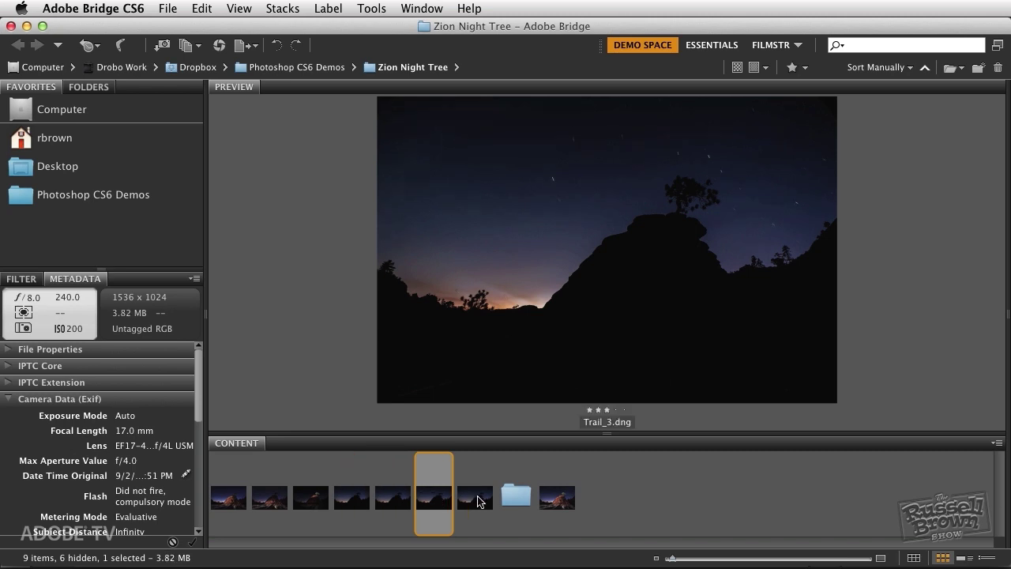
click(477, 501)
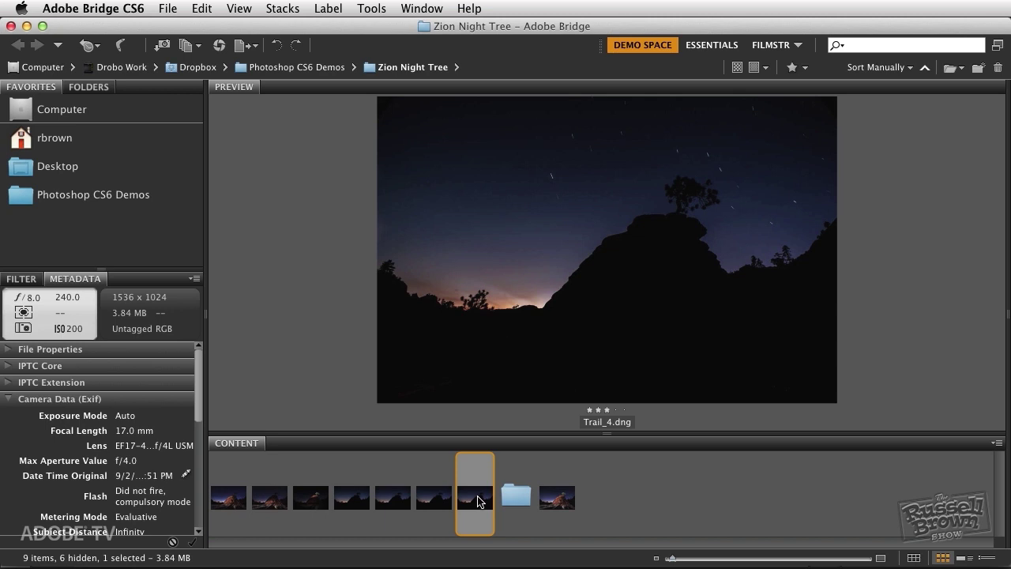
shift+click(234, 501)
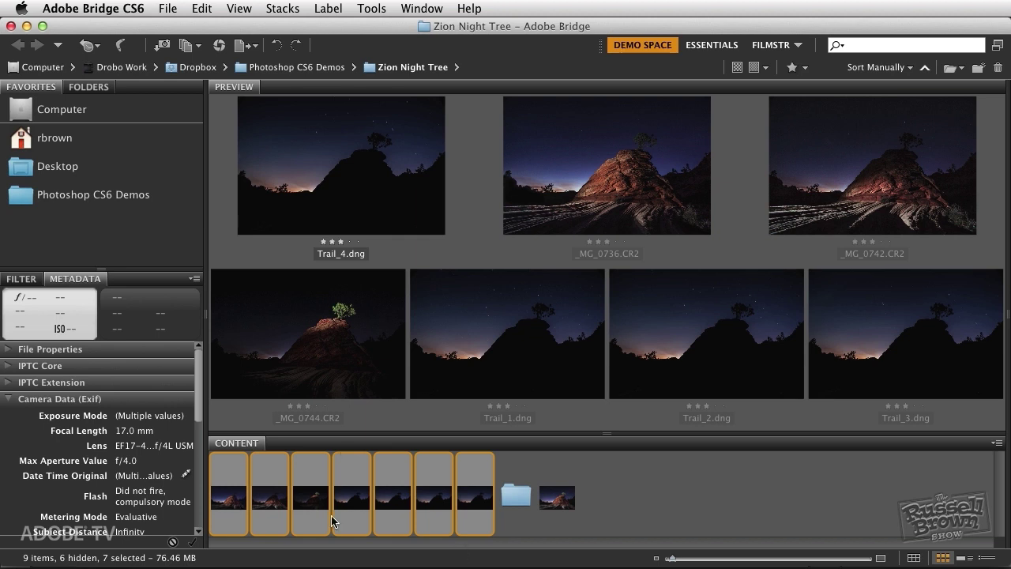
- Load the seven selected files into one Photoshop document via Tools > Photoshop > Load Files into Photoshop Layers
click(363, 8)
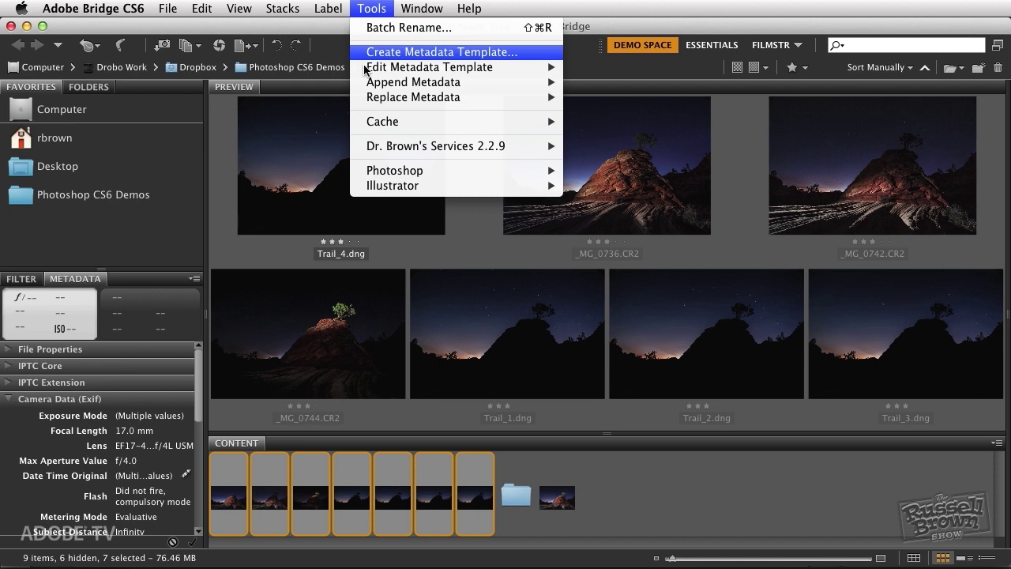
mouse_move(397, 175)
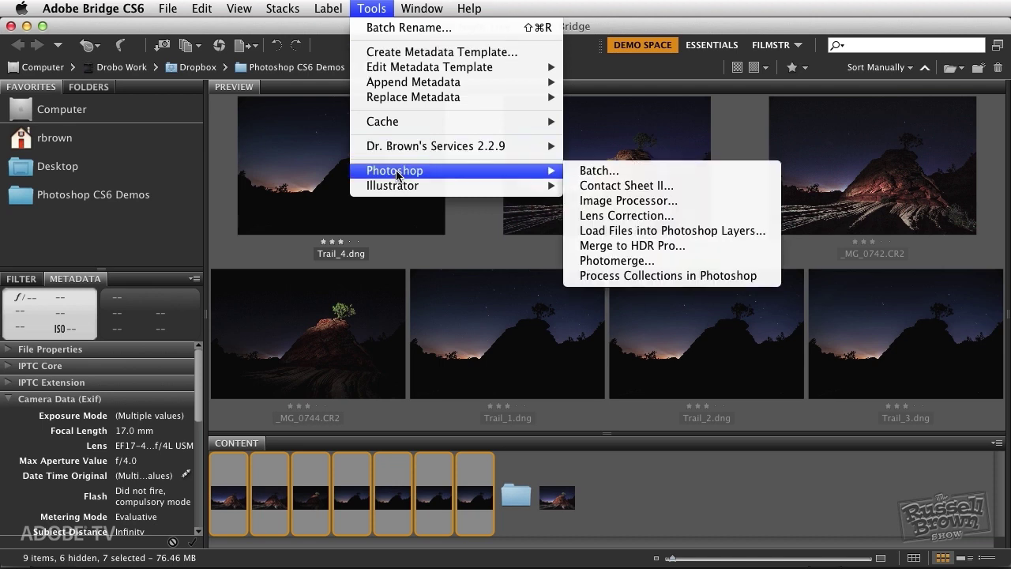
click(710, 231)
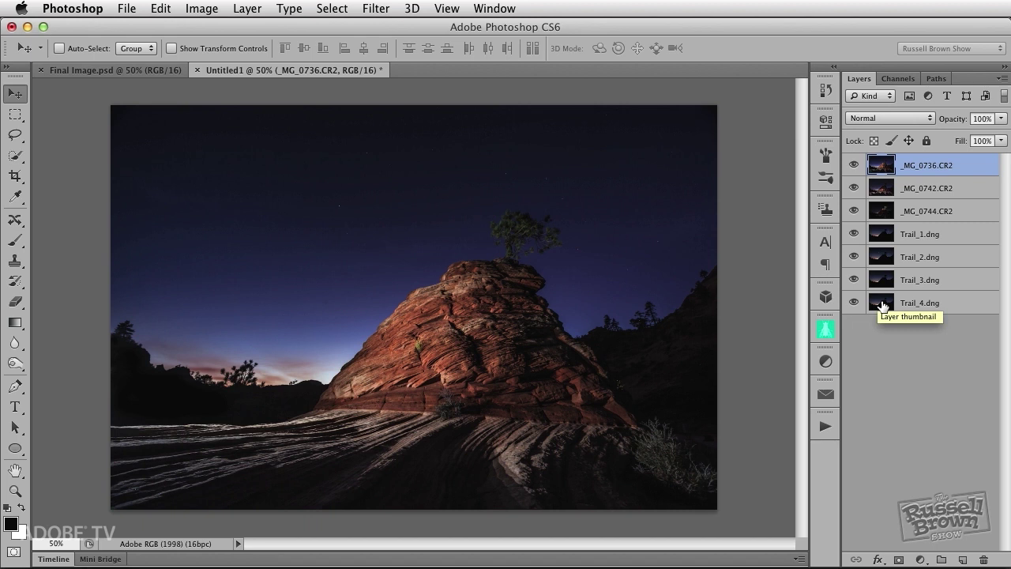
- Select all seven layers in Untitled1 and set their blend mode to Lighten
shift+click(882, 304)
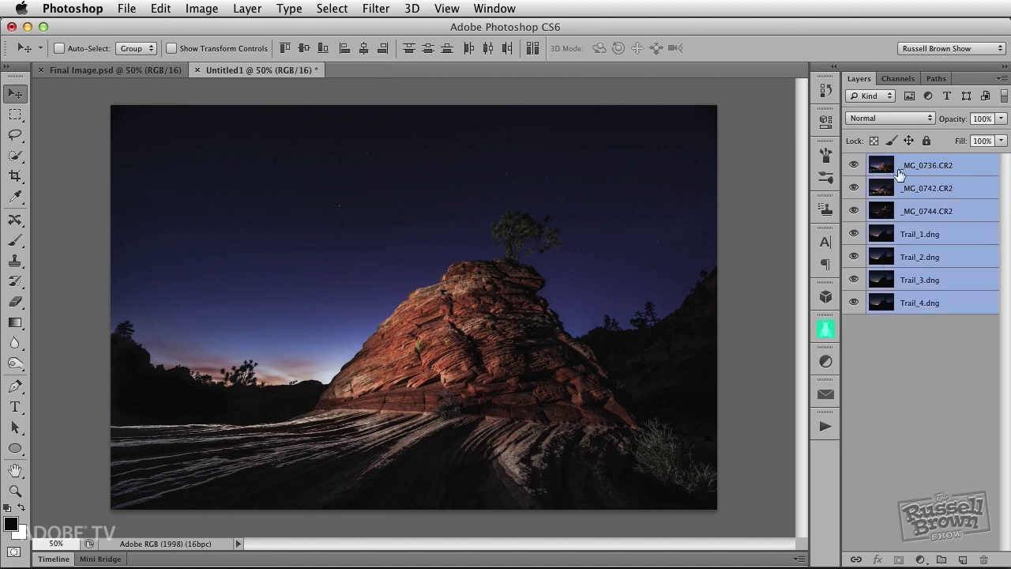
click(898, 117)
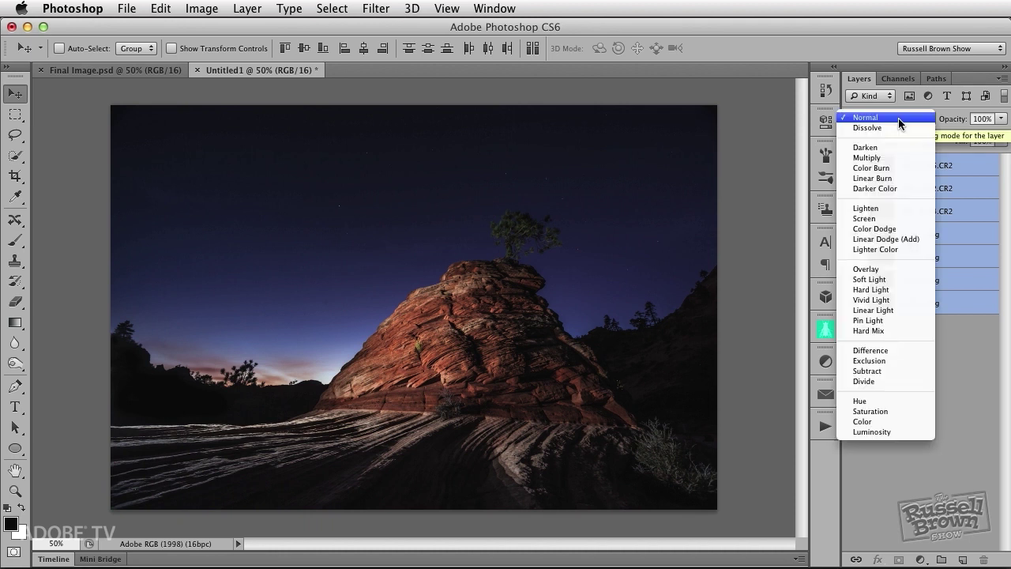
click(901, 208)
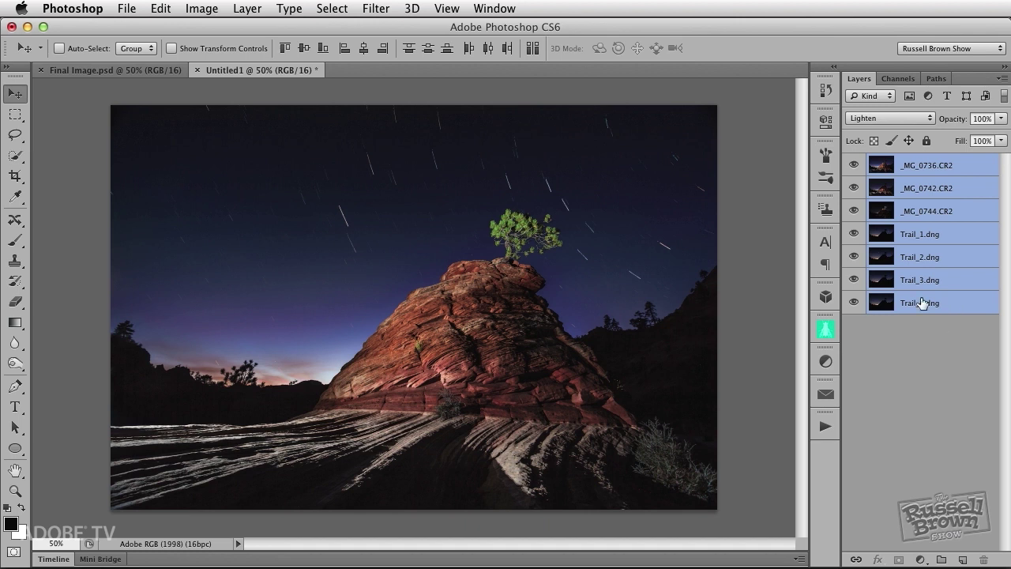
click(853, 236)
click(853, 235)
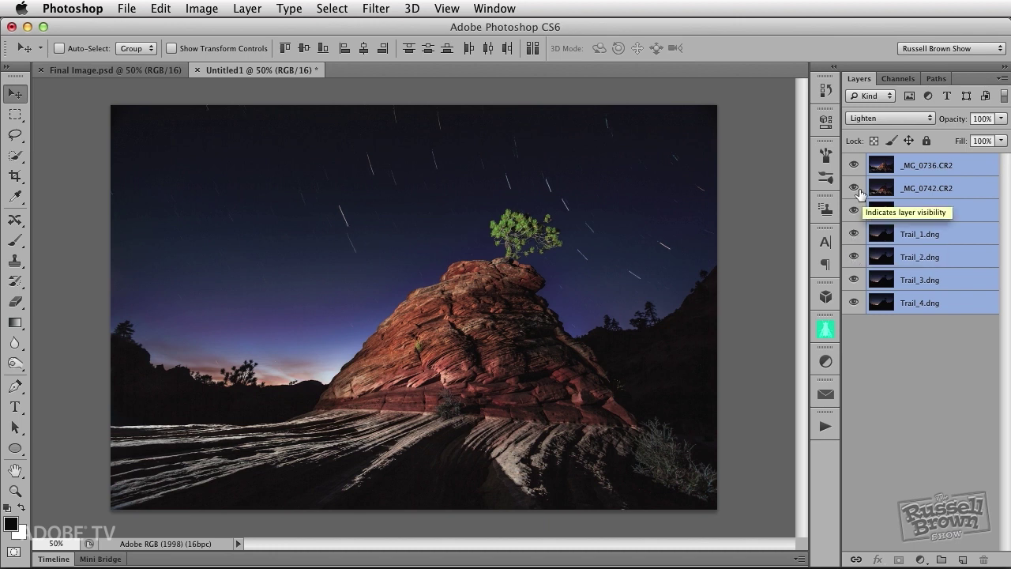
click(855, 189)
click(857, 191)
click(856, 190)
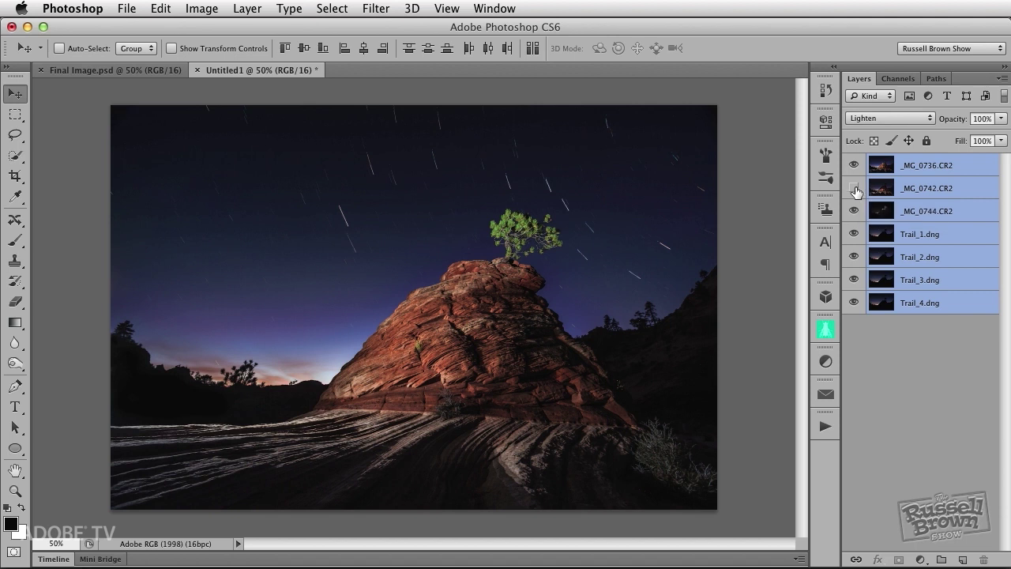
click(853, 191)
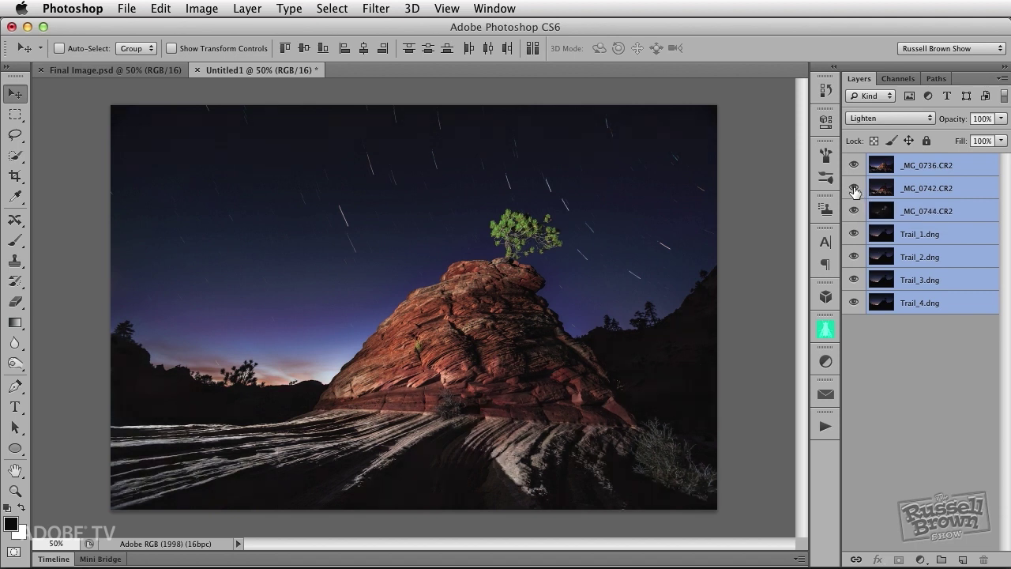
click(854, 190)
click(854, 191)
click(853, 166)
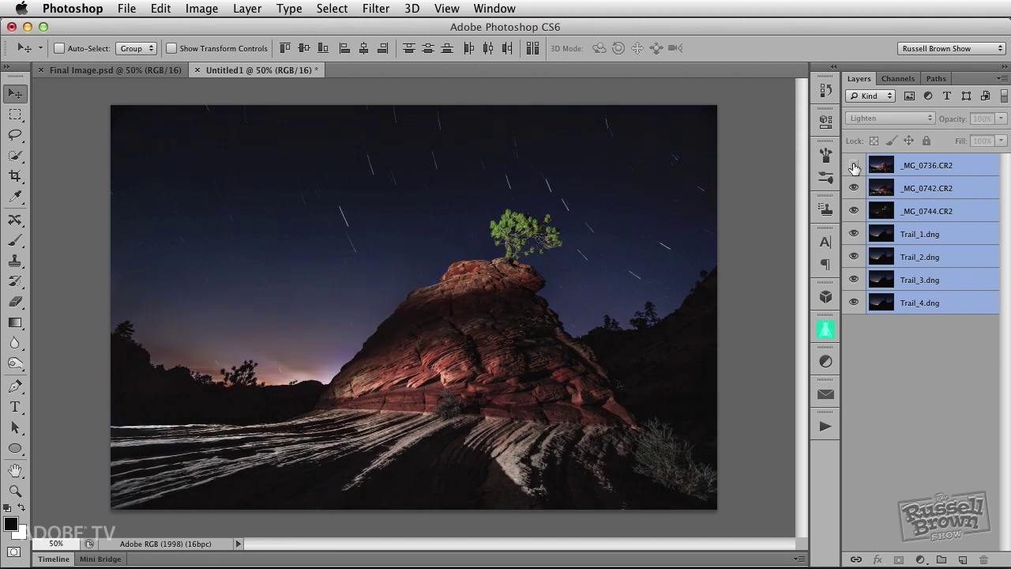
click(854, 167)
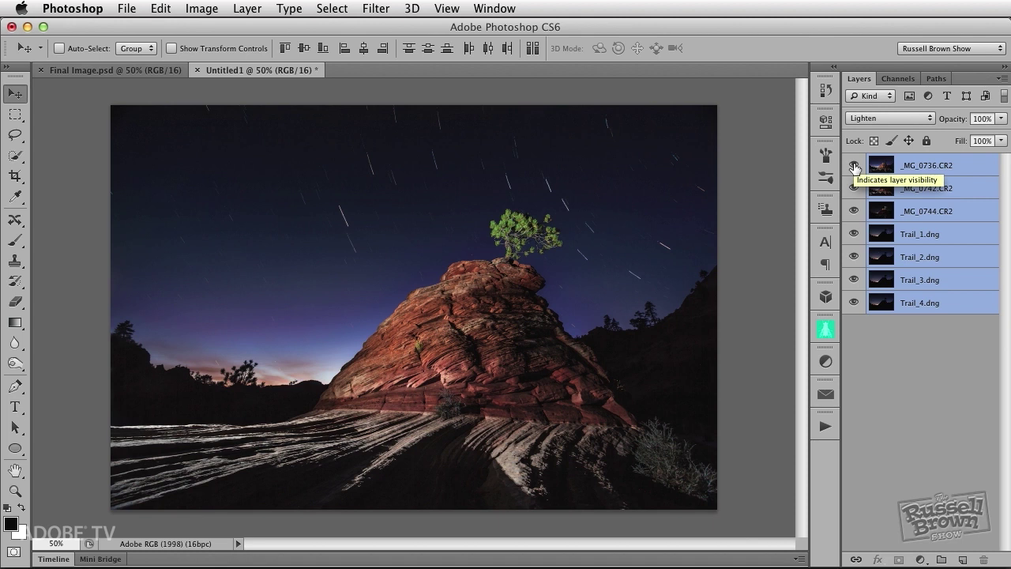
- Add a white layer mask to the _MG_0742.CR2 layer, keeping its blend mode at Lighten
click(889, 191)
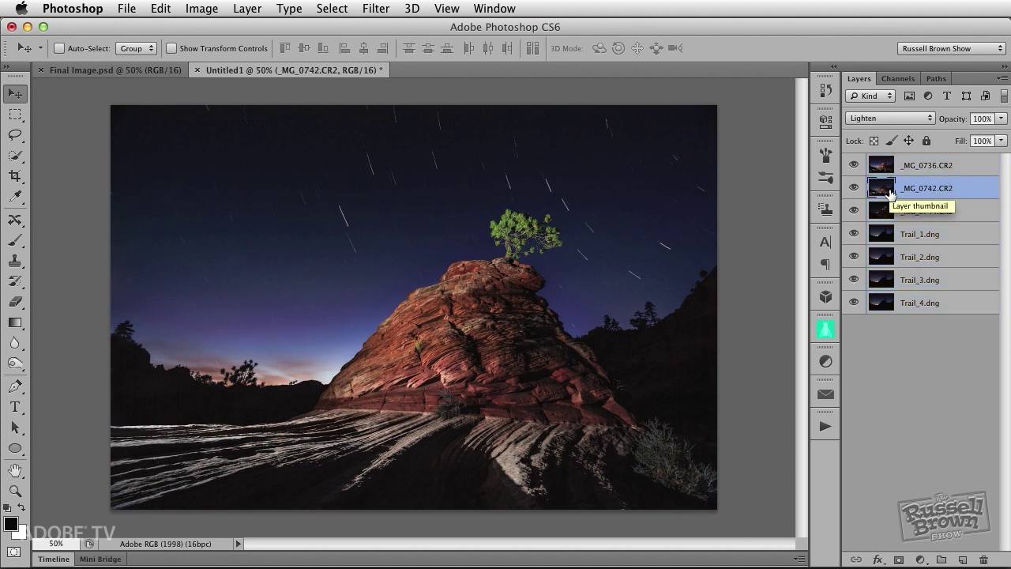
click(899, 560)
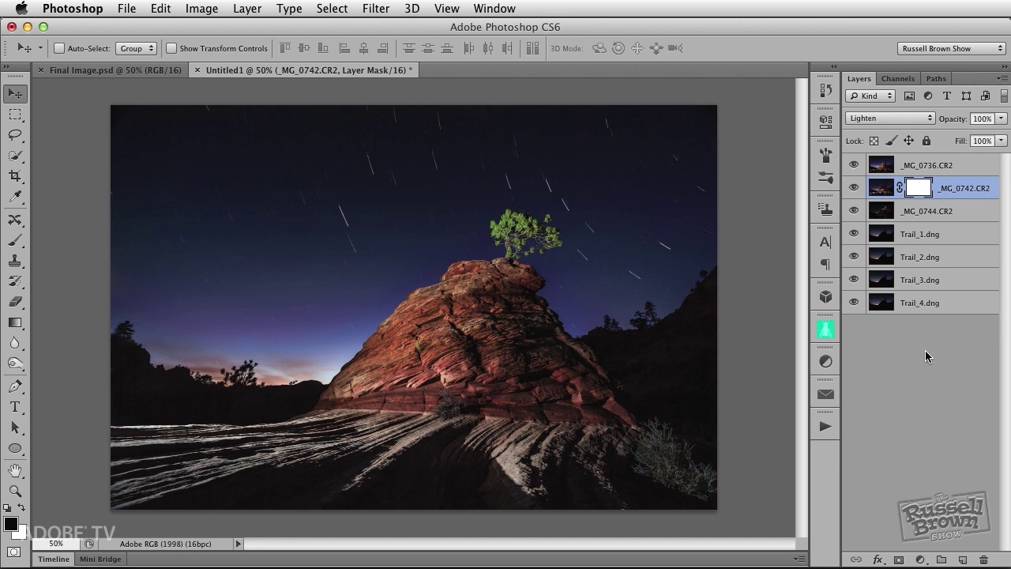
click(886, 119)
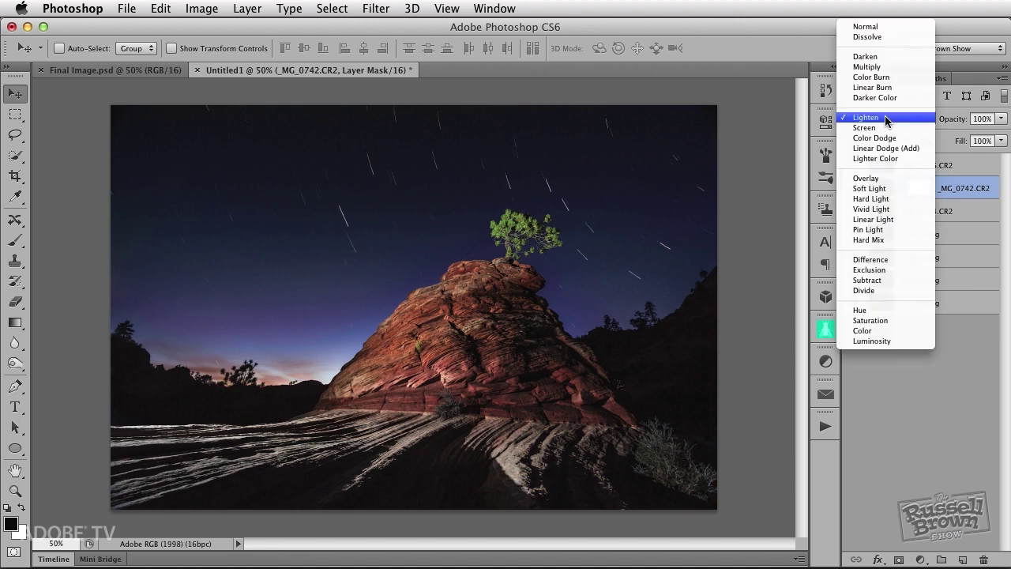
click(886, 118)
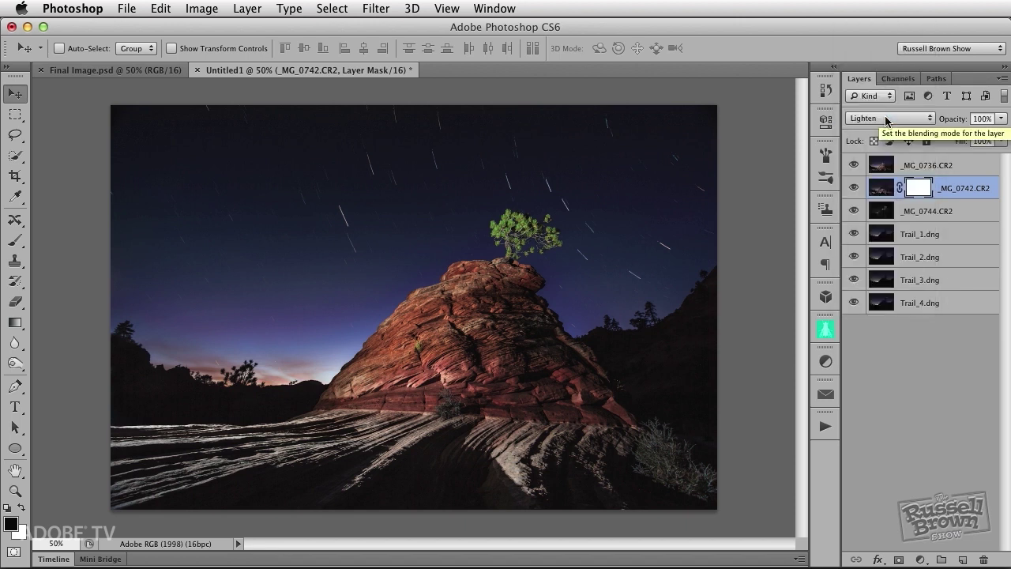